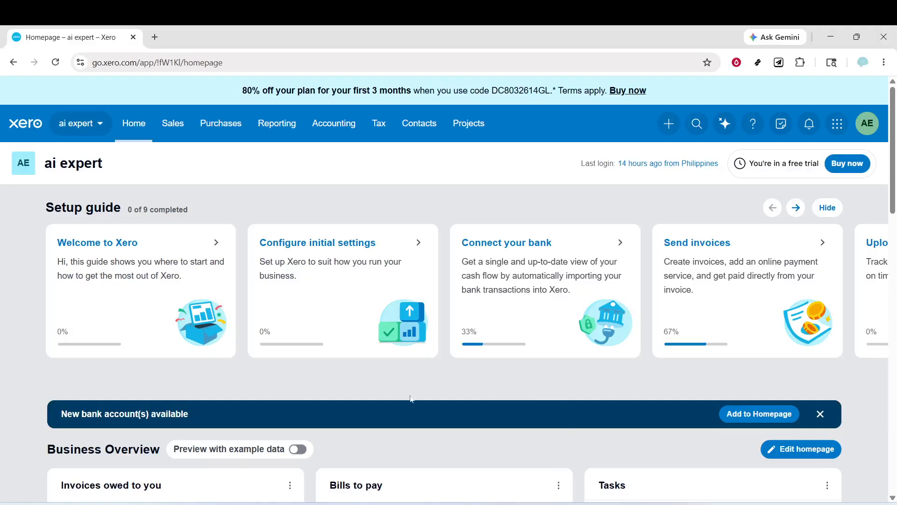
Go to the fixed assets register and start a new asset
left_click(344, 131)
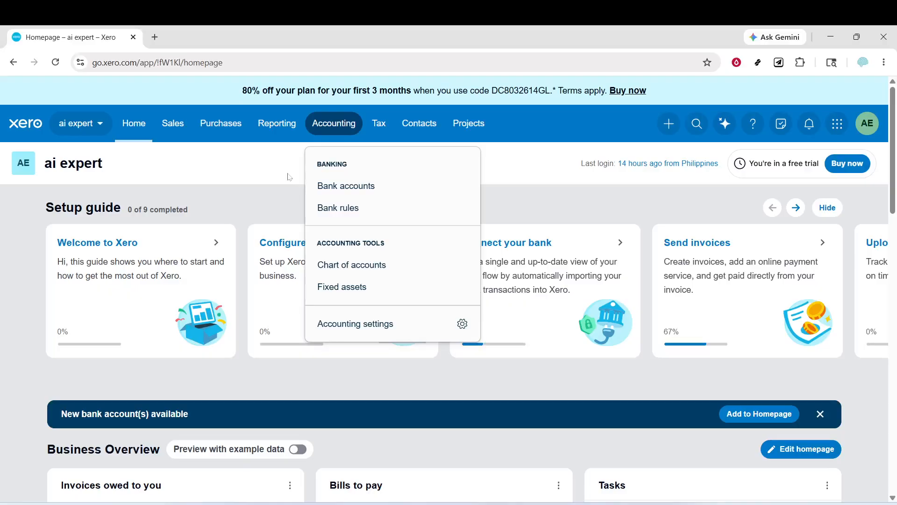
left_click(388, 294)
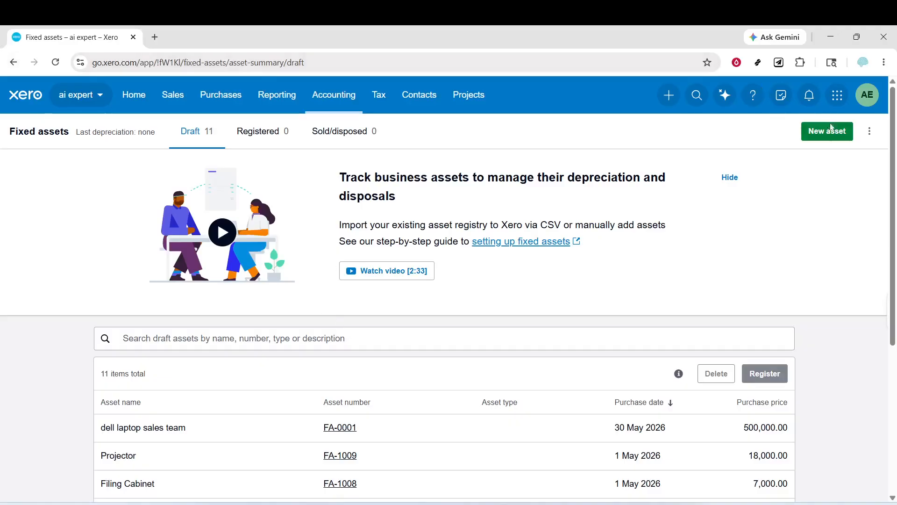
left_click(813, 135)
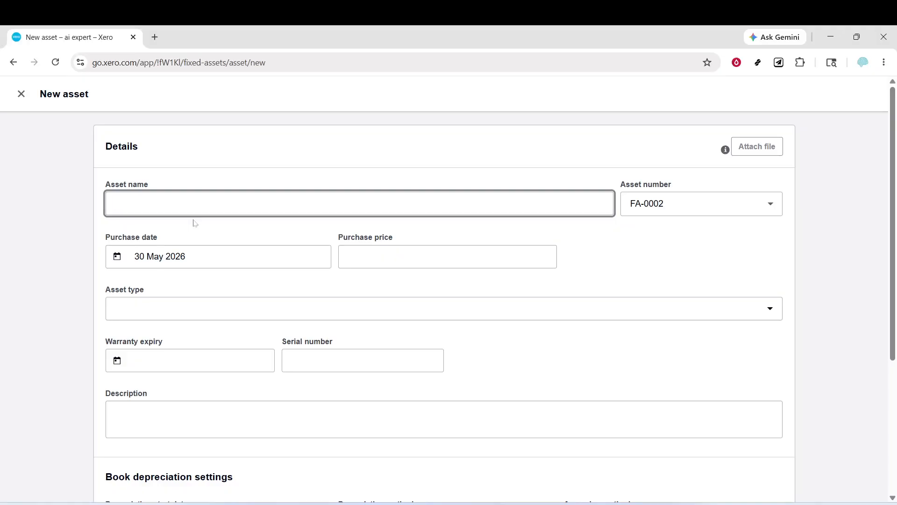
Name the new asset "design sale" and set its purchase price to 5000
type("design sale")
left_click(770, 308)
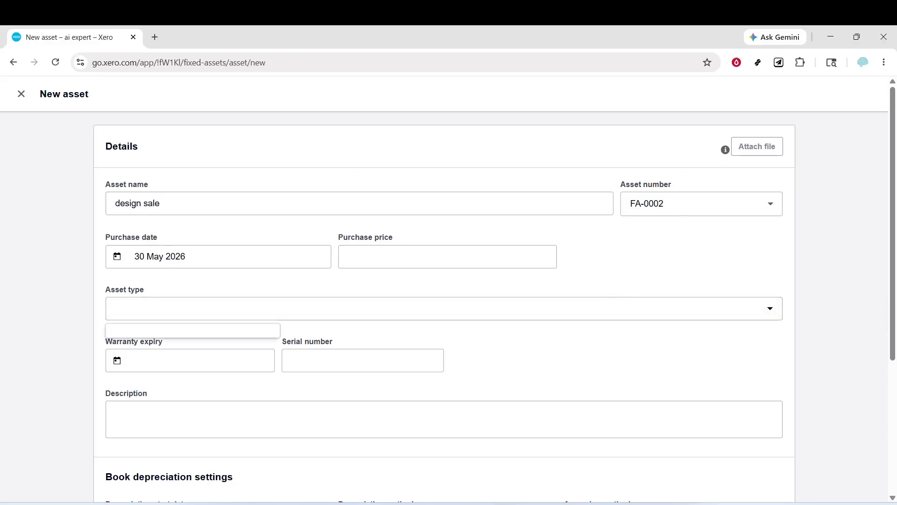
left_click(485, 259)
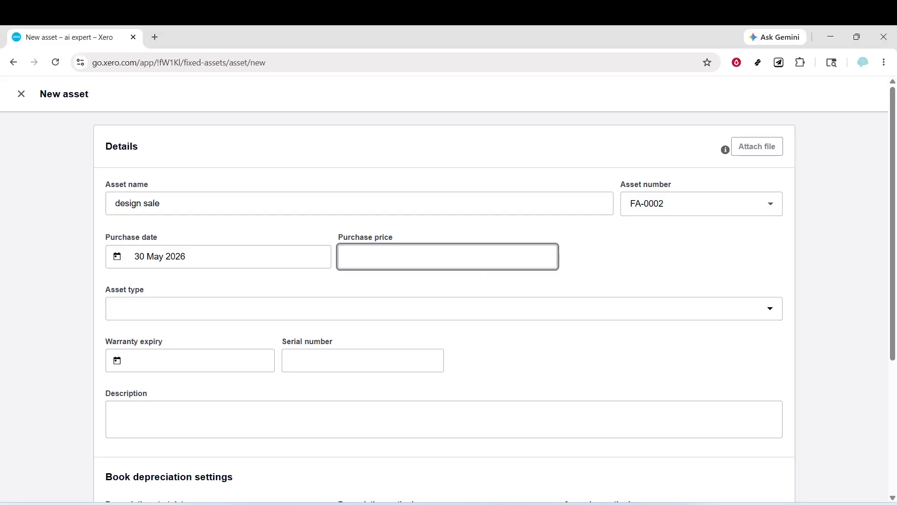
type("5000")
Set the asset's warranty expiry to 31 May 2026 and its serial number to 500354546
left_click(257, 311)
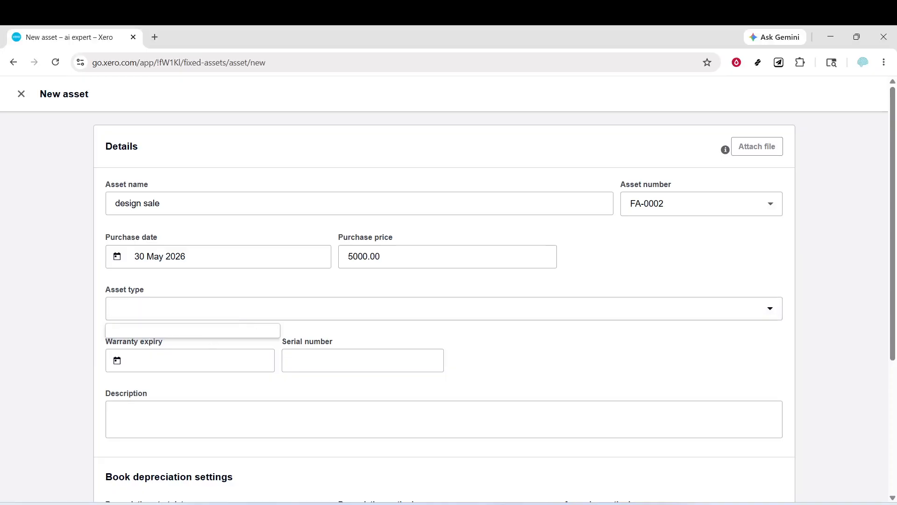
left_click(206, 359)
left_click(265, 330)
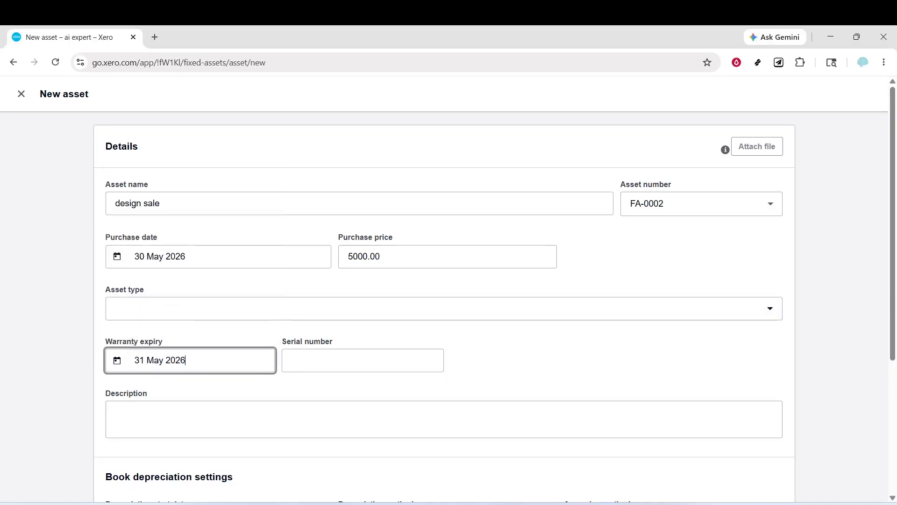
left_click(322, 360)
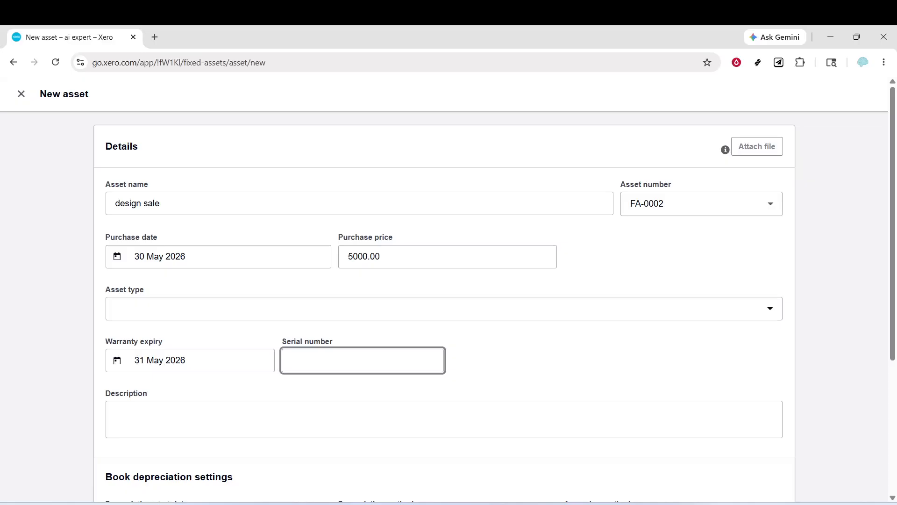
type("500354546")
Enter "sample only" as the asset's description
left_click(161, 419)
scroll(152, 440, "down", 5)
type("sample only")
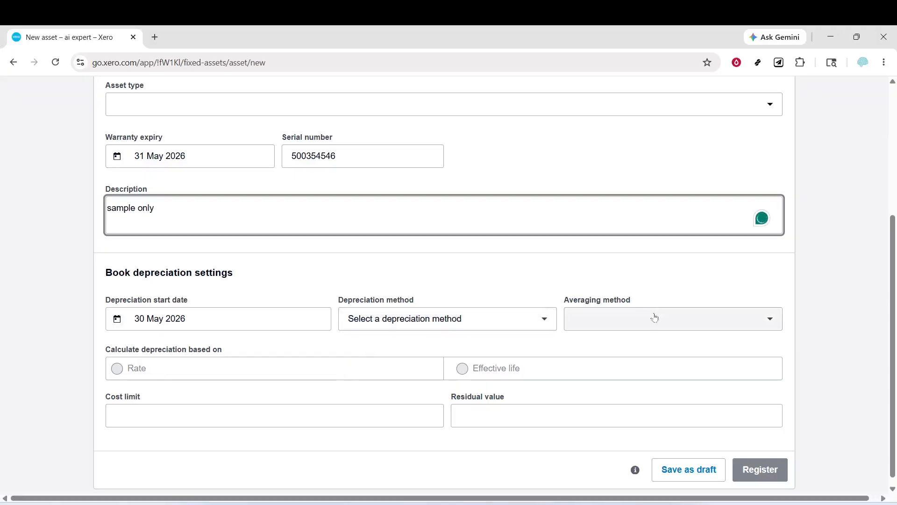
Set the book depreciation to the Full month averaging method and the Straight line depreciation method
left_click(652, 318)
left_click(644, 352)
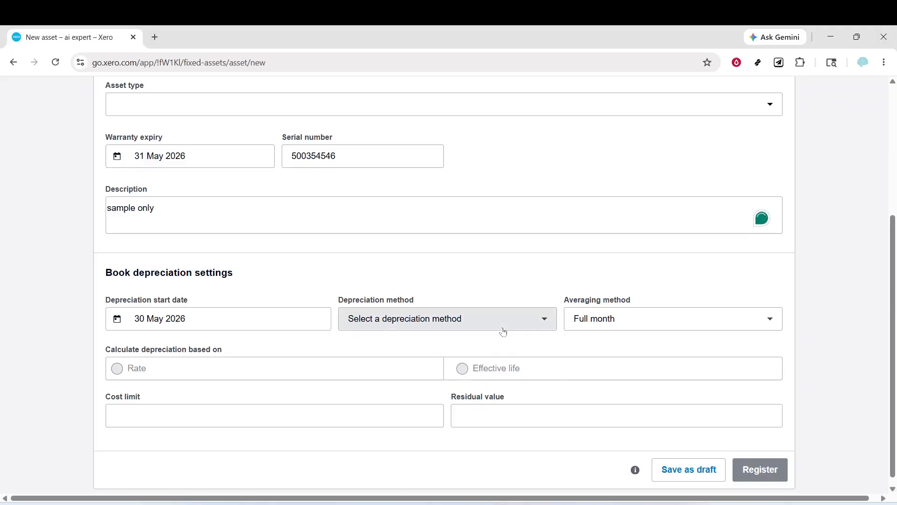
left_click(500, 324)
left_click(470, 380)
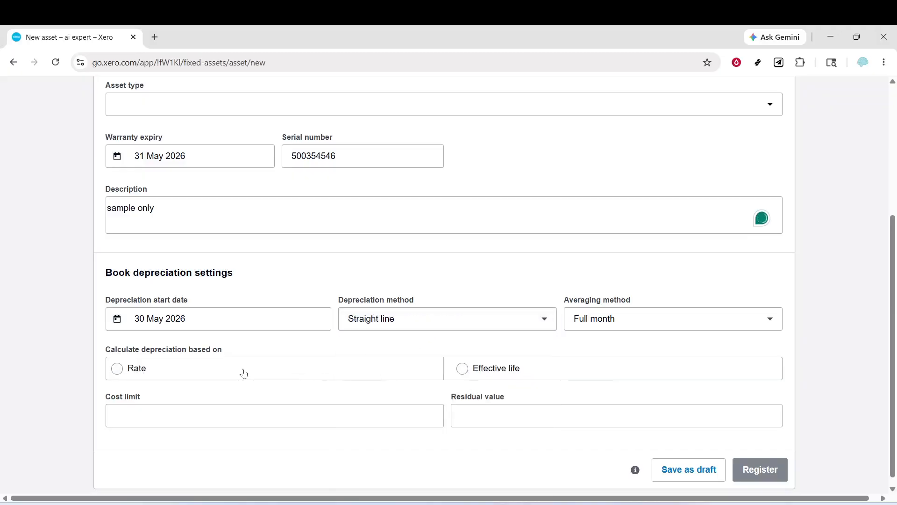
Base the depreciation calculation on a rate of 50%
left_click(242, 373)
left_click(262, 424)
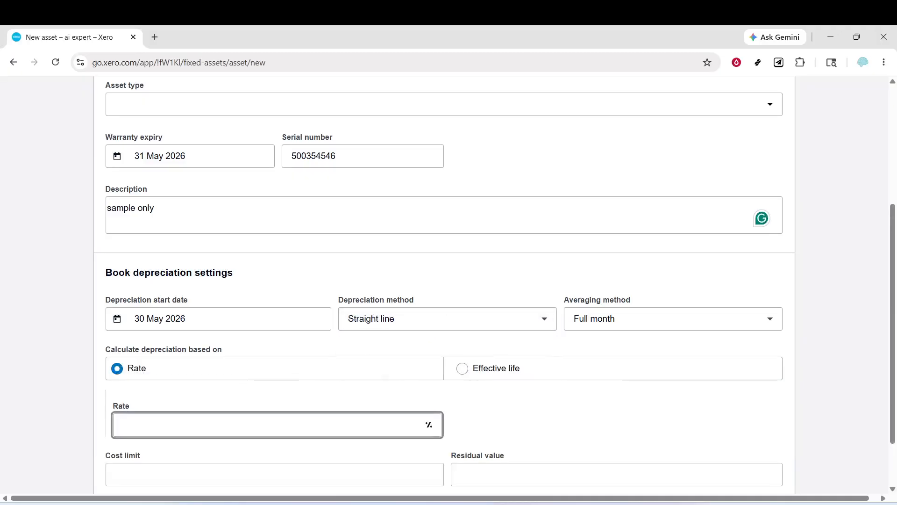
type("50")
Try a cost limit of 51310.00 for the asset
key("Tab")
type("51310.0")
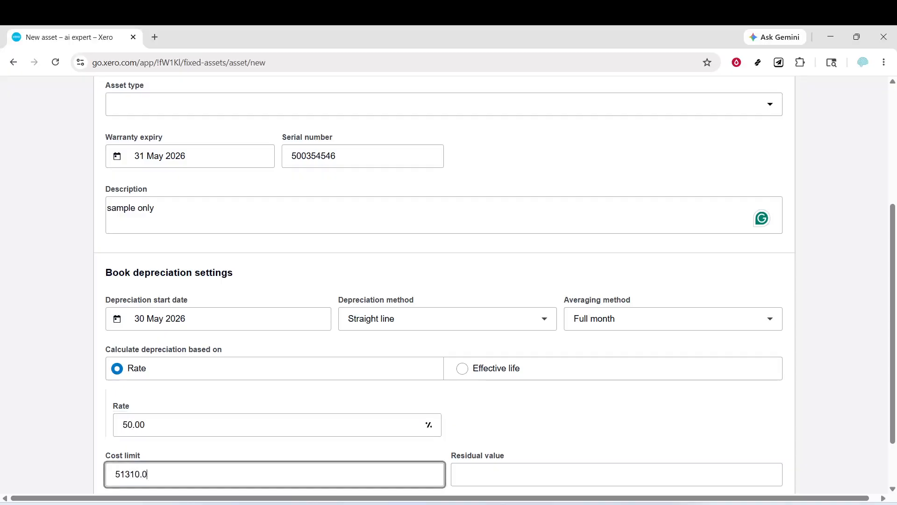
left_click(585, 464)
scroll(585, 464, "down", 2)
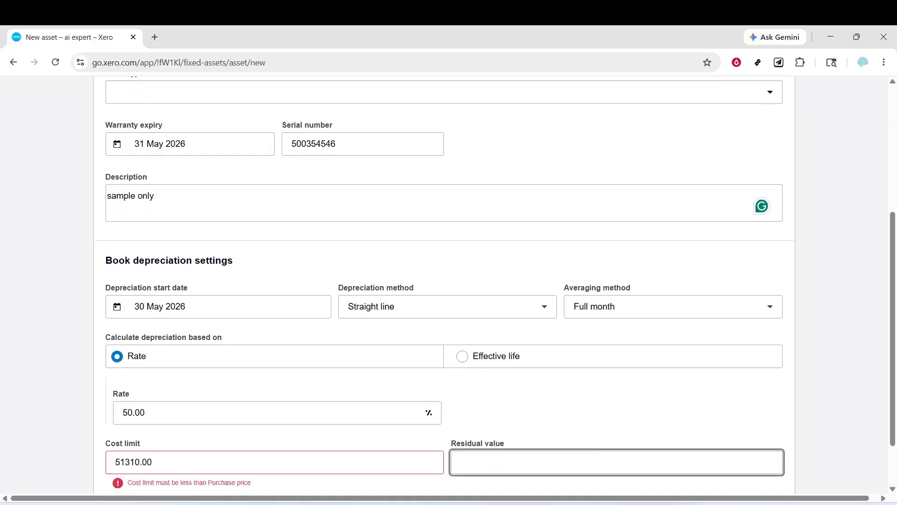
Clear the cost limit value
left_click(296, 393)
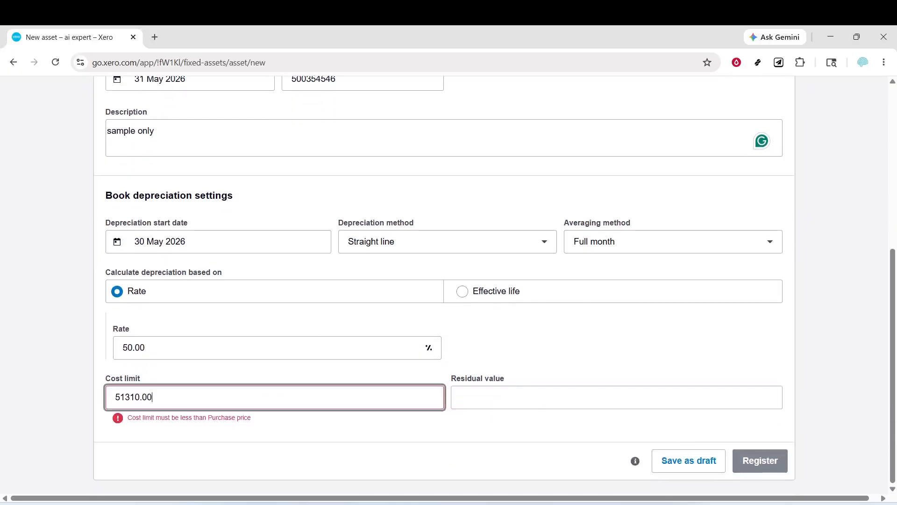
key("BackSpace")
key("BackSpace")
key("BackSpace")
key("BackSpace")
key("BackSpace")
key("BackSpace")
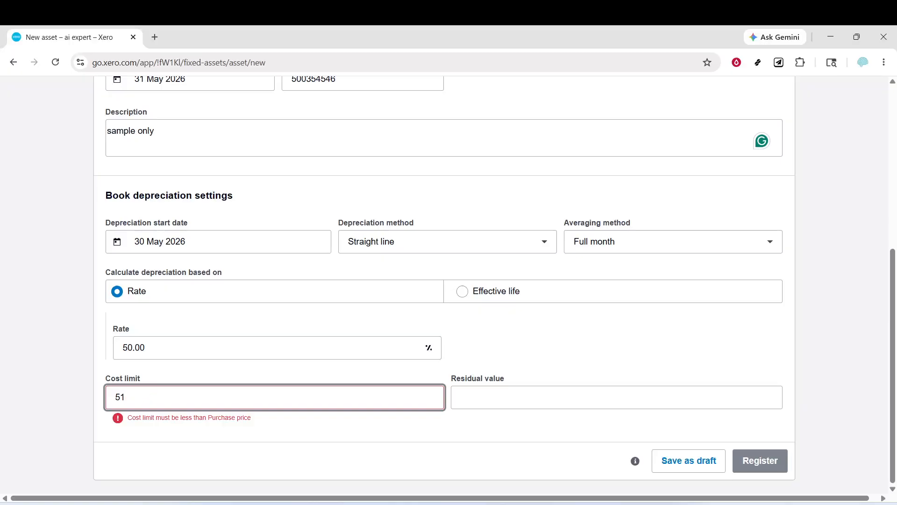
key("BackSpace")
key("BackSpace")
Change the asset's purchase price to 500000
scroll(301, 344, "up", 5)
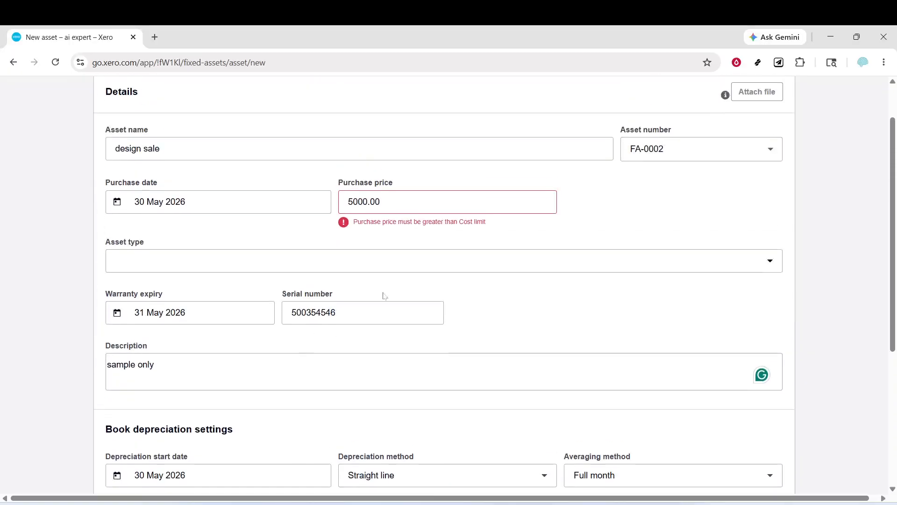
left_click(381, 201)
key("ctrl+a")
type("500000")
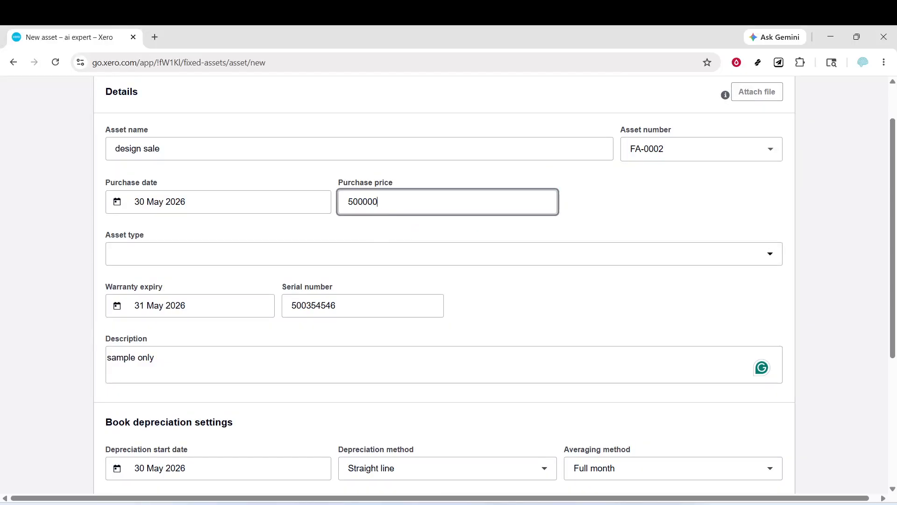
key("ctrl+a")
Set the asset's cost limit to 50000
scroll(327, 327, "down", 5)
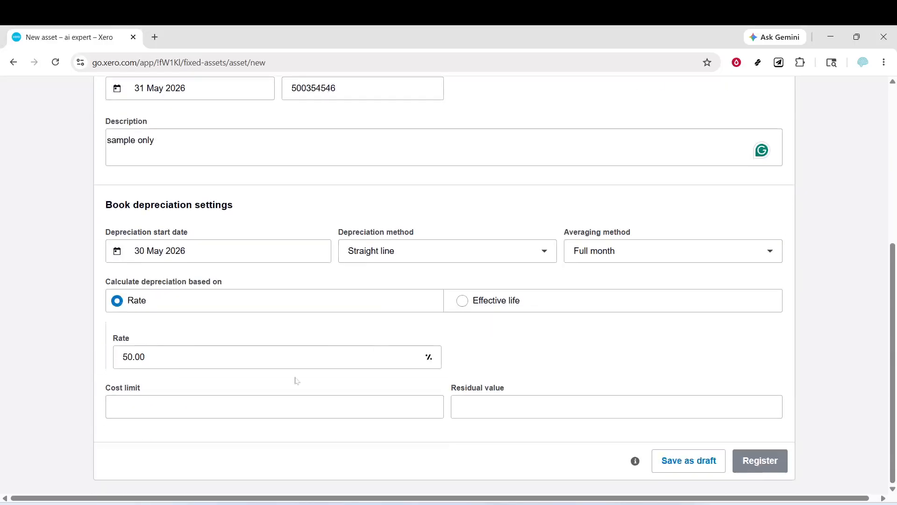
left_click(235, 399)
type("50000")
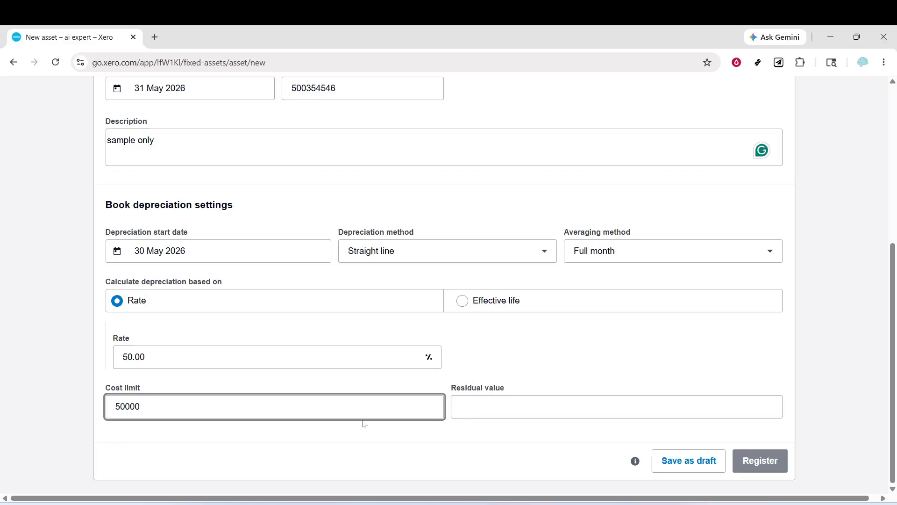
Reselect Straight line as the depreciation method and save the asset as a draft
left_click(497, 248)
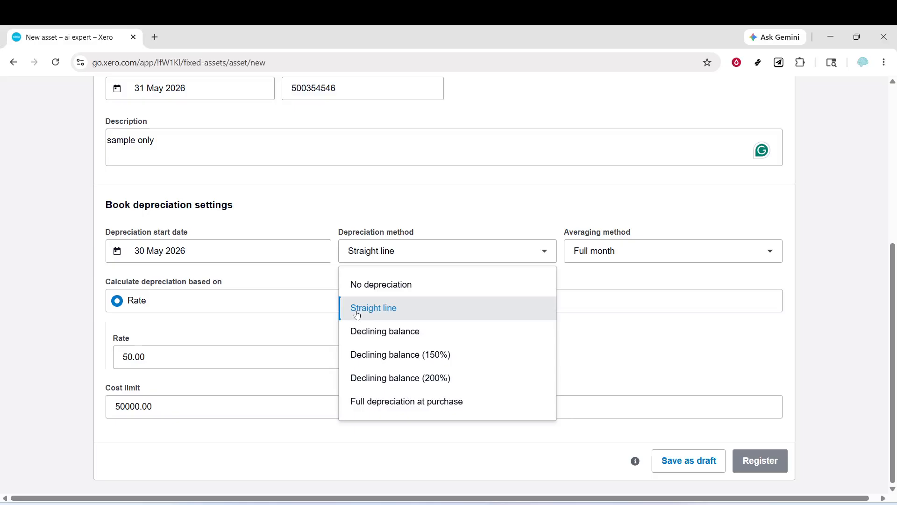
left_click(480, 306)
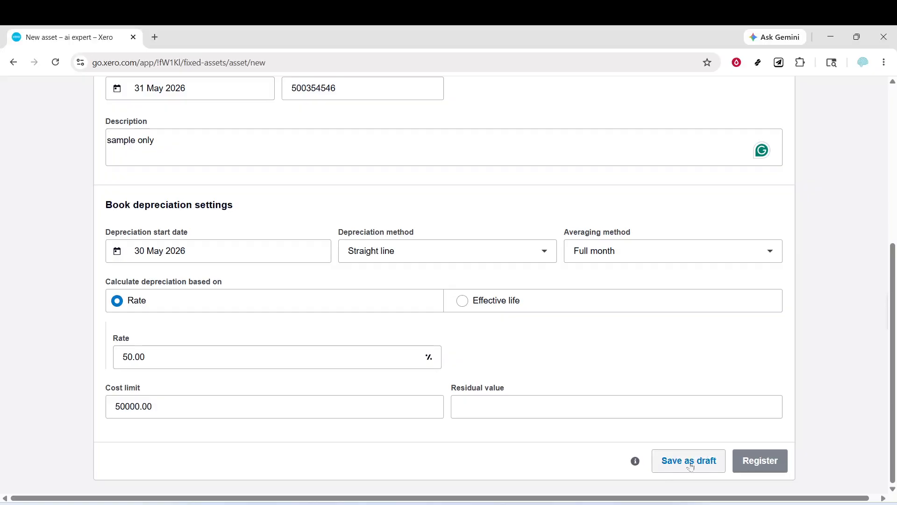
left_click(678, 468)
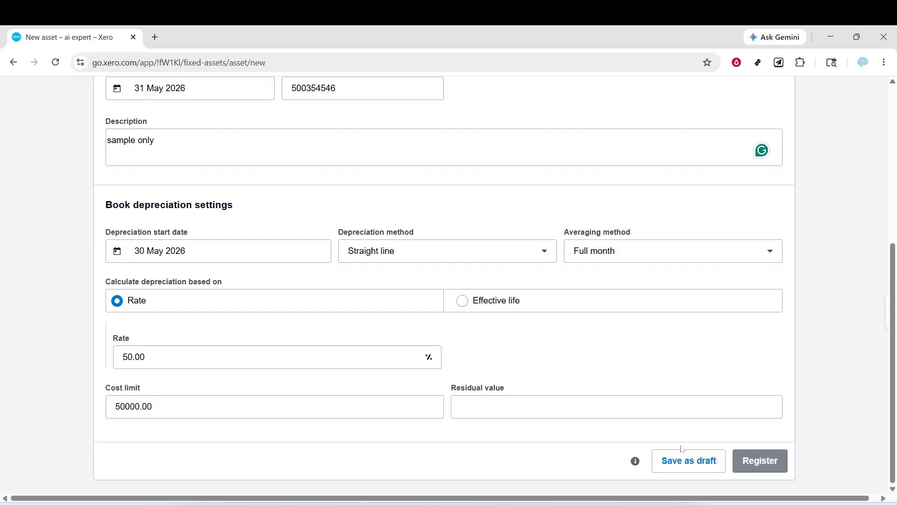
scroll(671, 389, "down", 6)
left_click(687, 460)
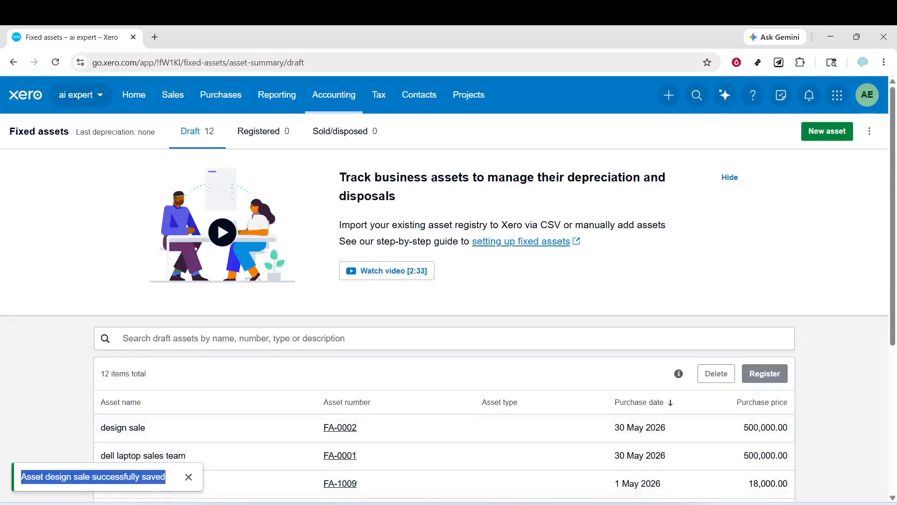
scroll(135, 413, "down", 3)
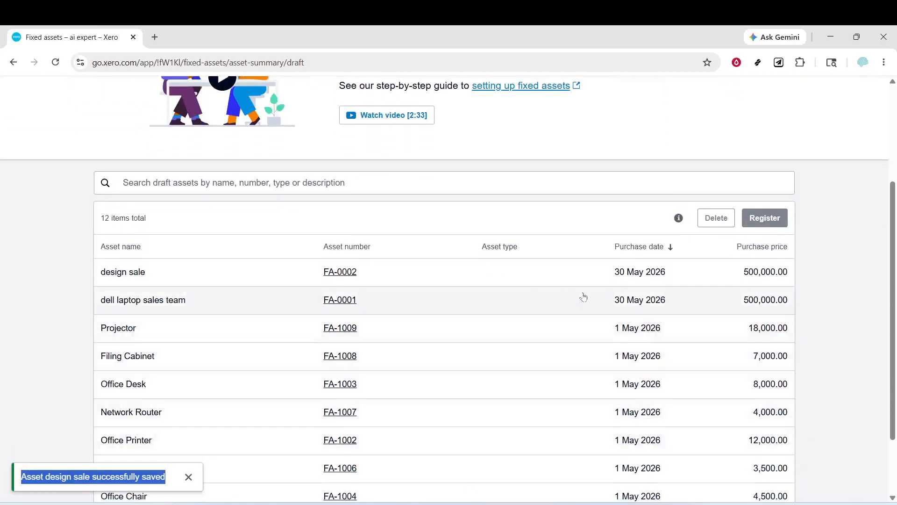